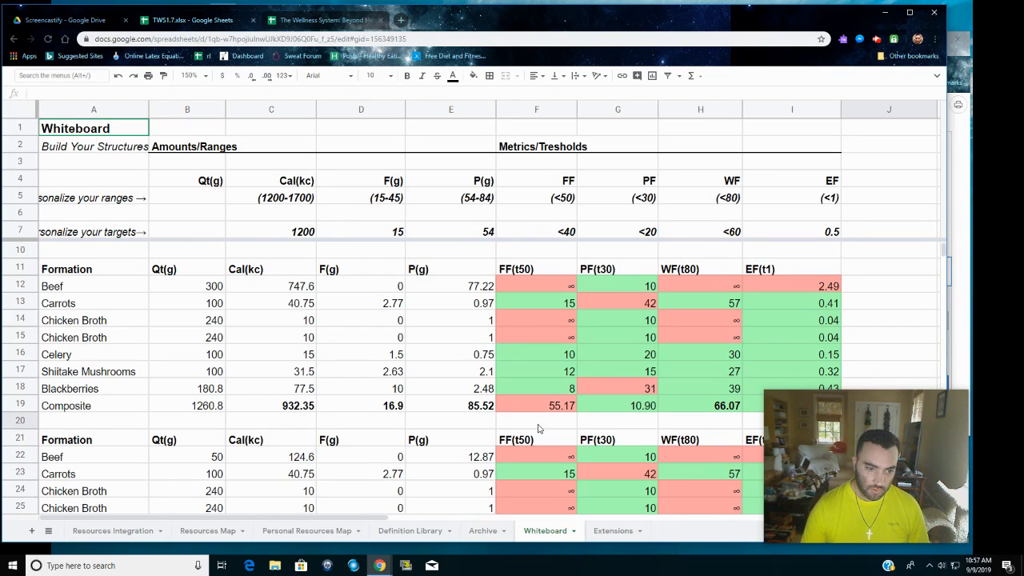
Step: Compare the ingredient and Composite rows of the two food formations on the Whiteboard sheet
{"action": "scroll", "coordinate": [534, 432], "scroll_direction": "down", "scroll_amount": 2}
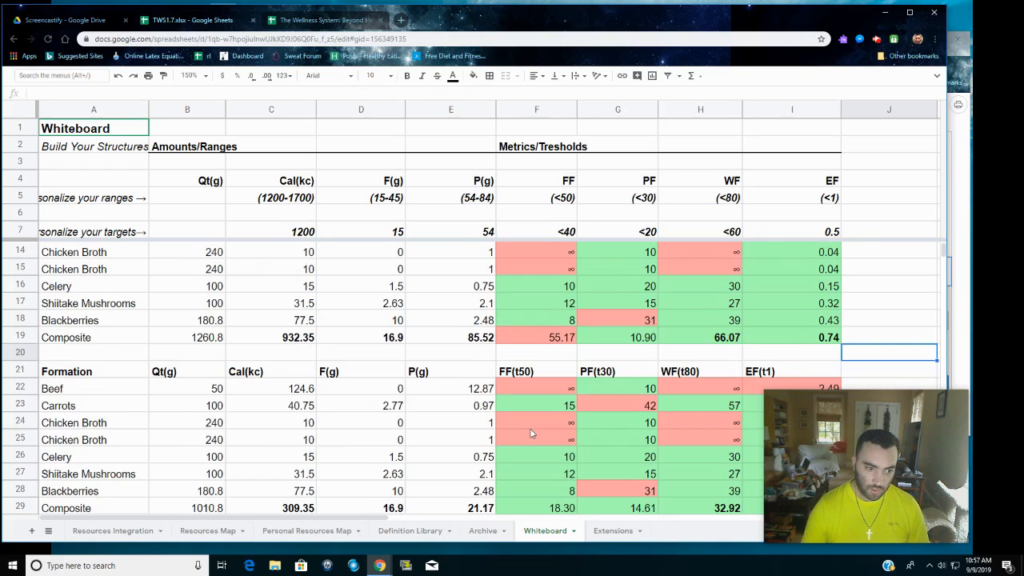
{"action": "scroll", "coordinate": [530, 432], "scroll_direction": "down", "scroll_amount": 1}
{"action": "scroll", "coordinate": [528, 435], "scroll_direction": "up", "scroll_amount": 3}
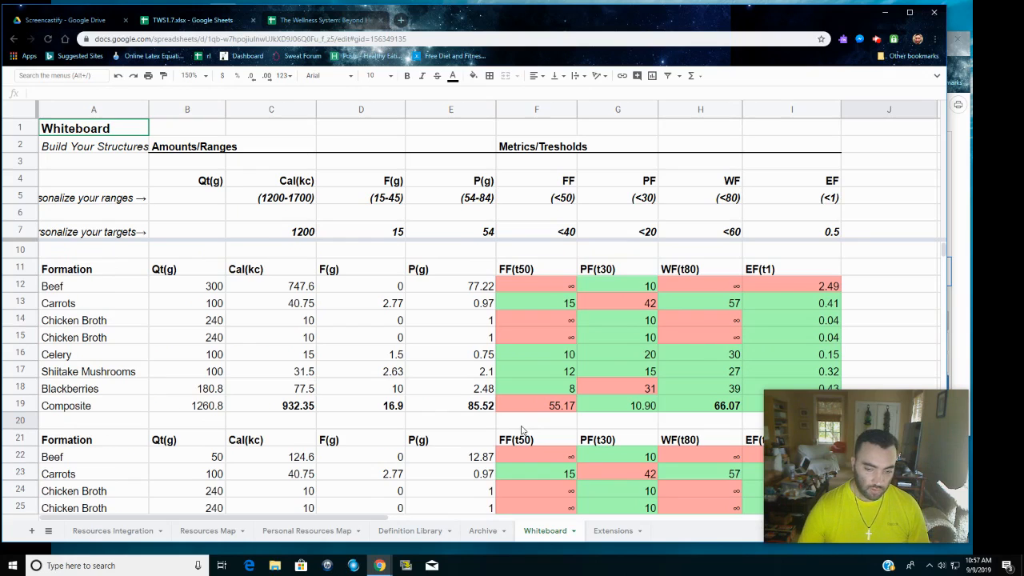
{"action": "scroll", "coordinate": [522, 431], "scroll_direction": "down", "scroll_amount": 2}
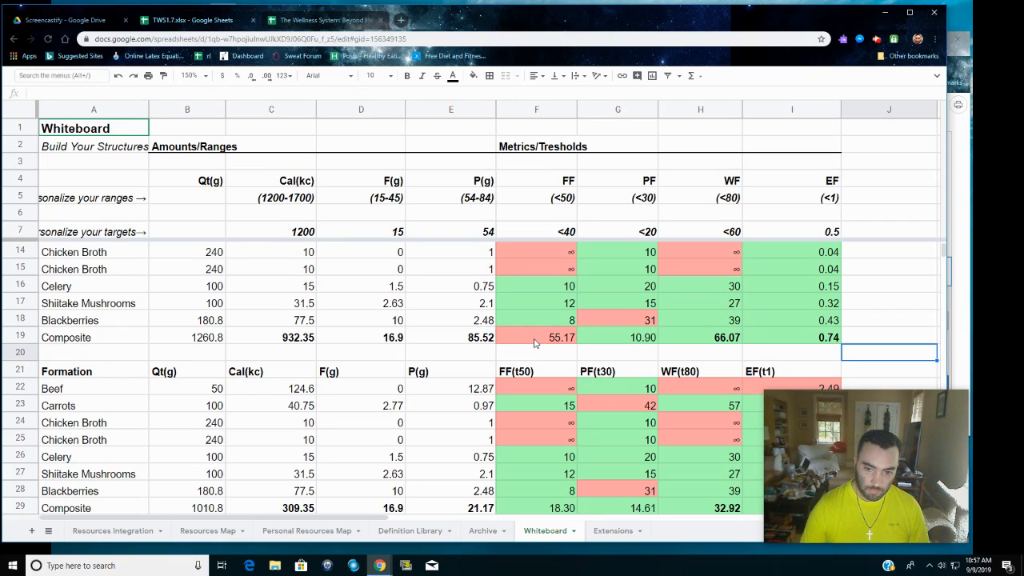
{"action": "scroll", "coordinate": [546, 356], "scroll_direction": "up", "scroll_amount": 1}
{"action": "scroll", "coordinate": [546, 356], "scroll_direction": "up", "scroll_amount": 1}
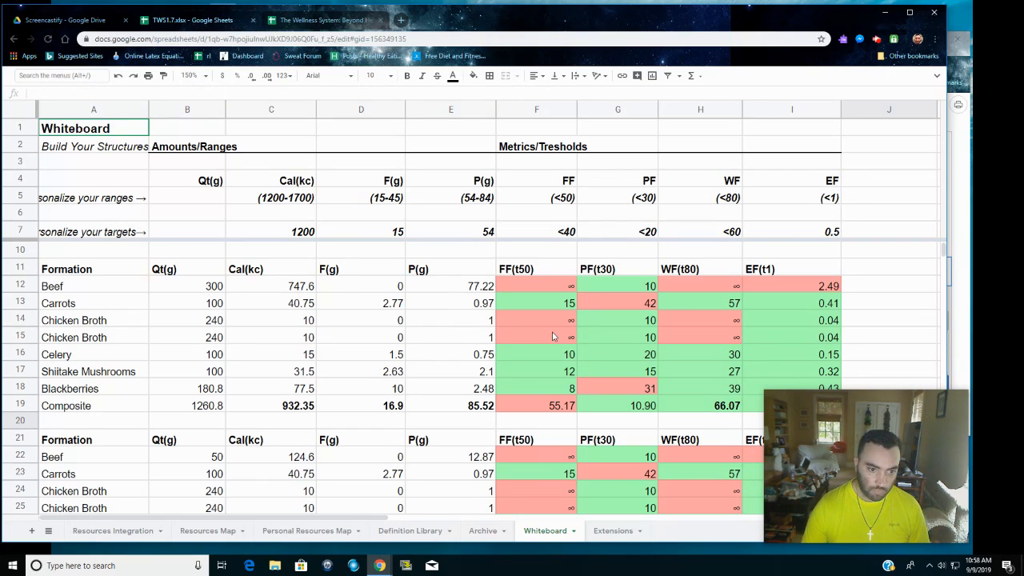
Step: Switch to the Desmos scientific calculator, divide 100 by 300, and start a multiplication with .33 on the following line
{"action": "left_click", "coordinate": [965, 299]}
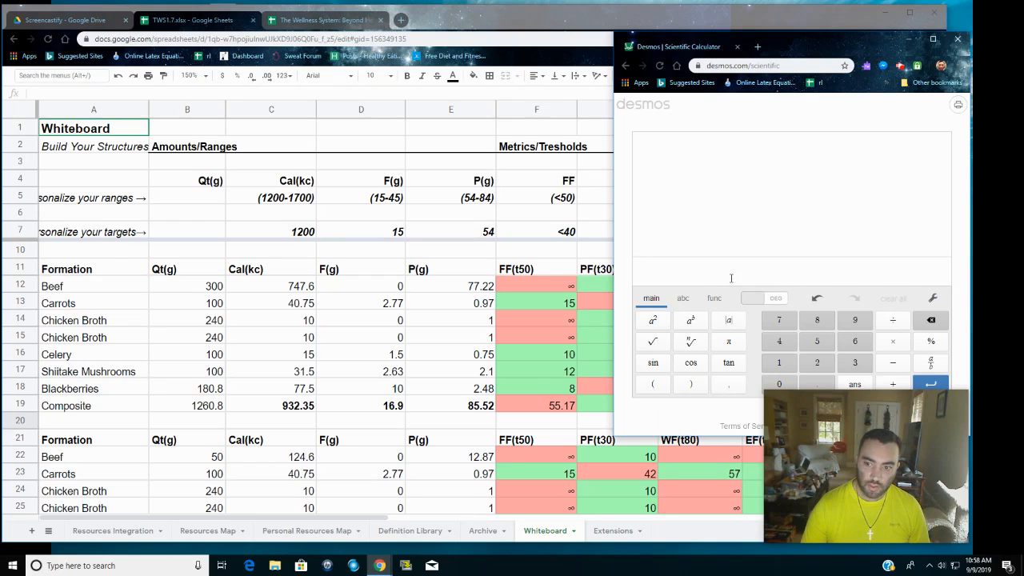
{"action": "left_click_drag", "start_coordinate": [790, 40], "coordinate": [788, 24]}
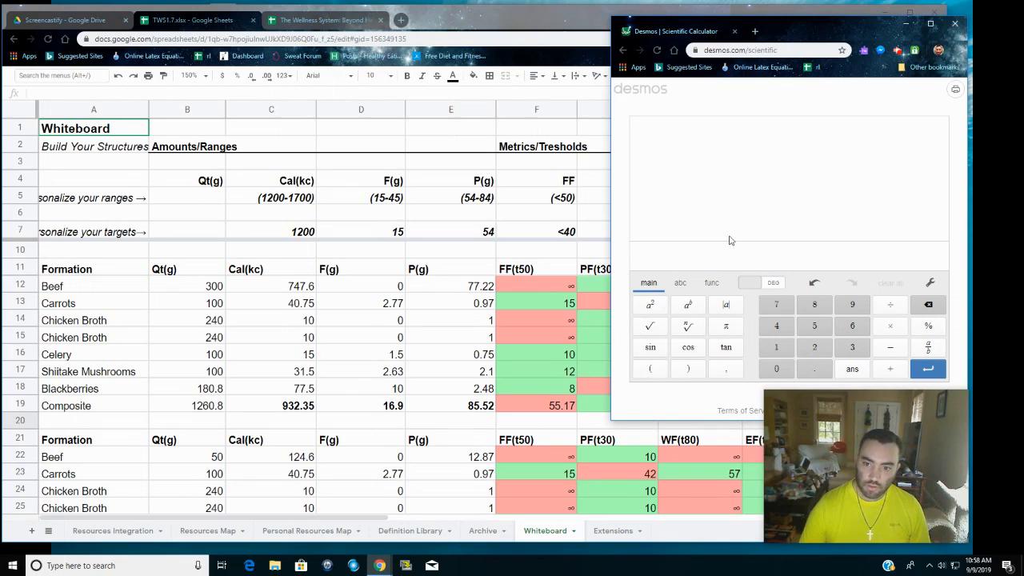
{"action": "left_click", "coordinate": [695, 257]}
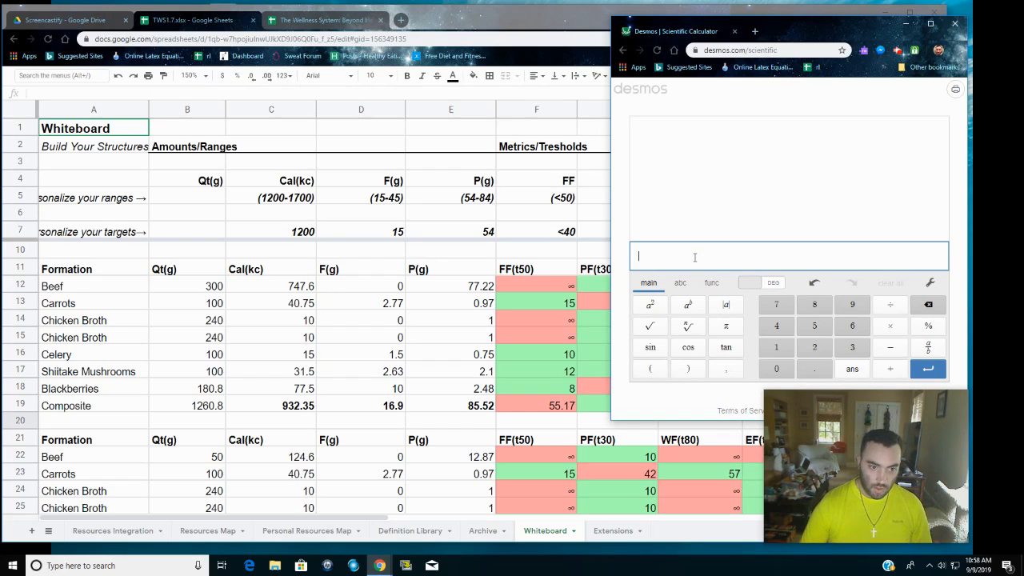
{"action": "type", "text": "100/"}
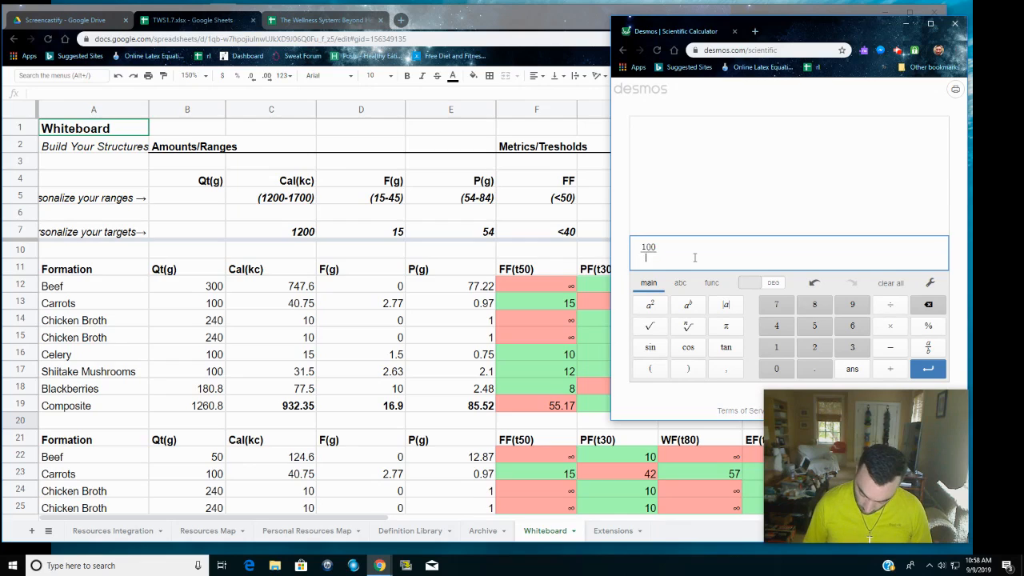
{"action": "type", "text": "300"}
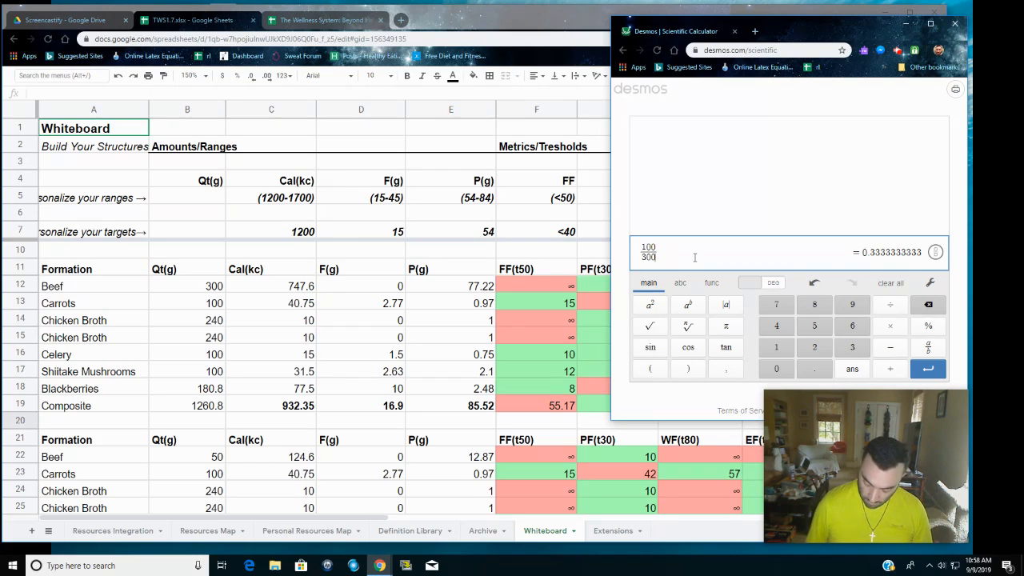
{"action": "key", "text": "Return"}
{"action": "type", "text": ".33*"}
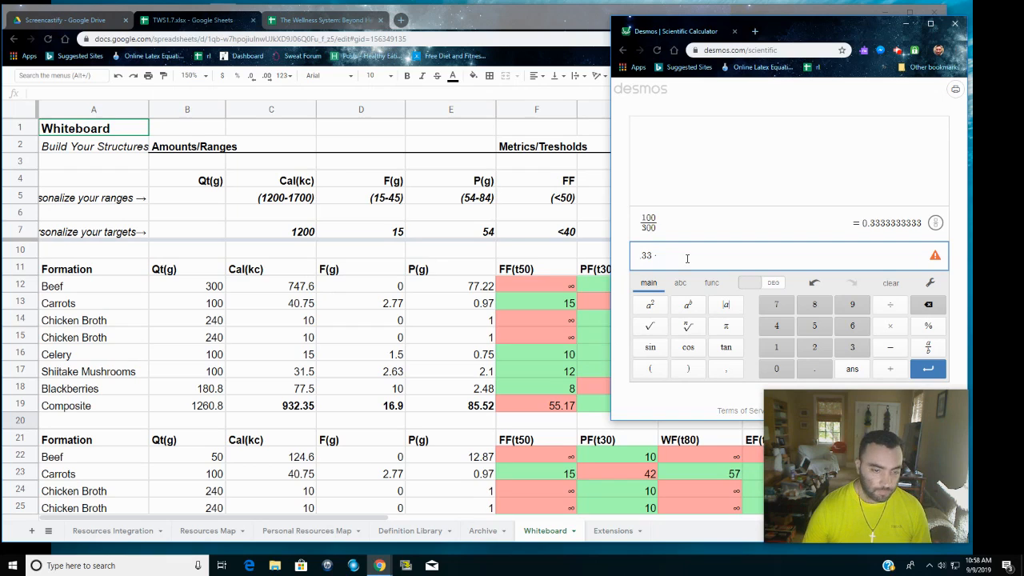
Step: Set the Beef quantity in the upper formation of the spreadsheet to 100 g
{"action": "left_click", "coordinate": [210, 286]}
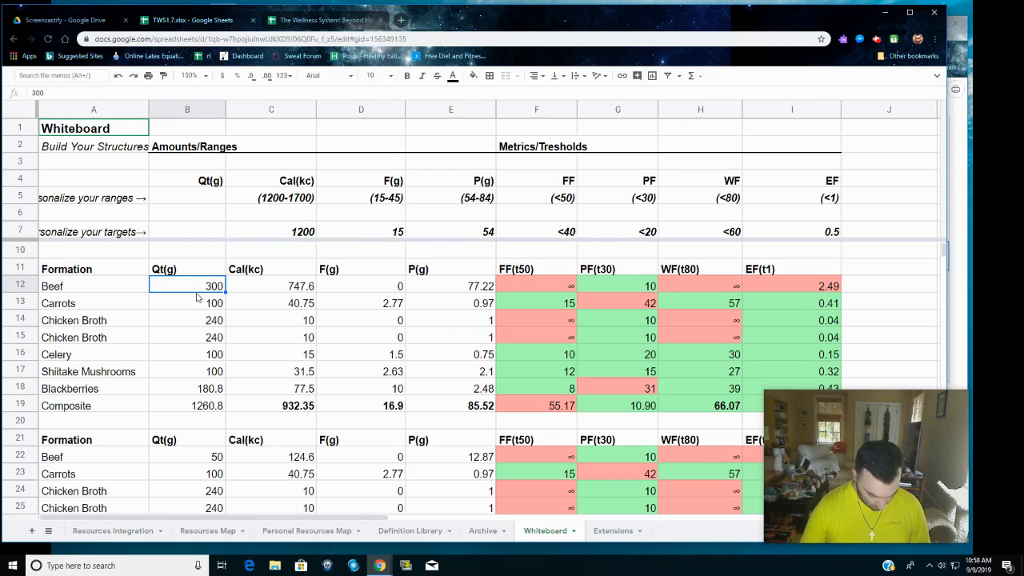
{"action": "type", "text": "100"}
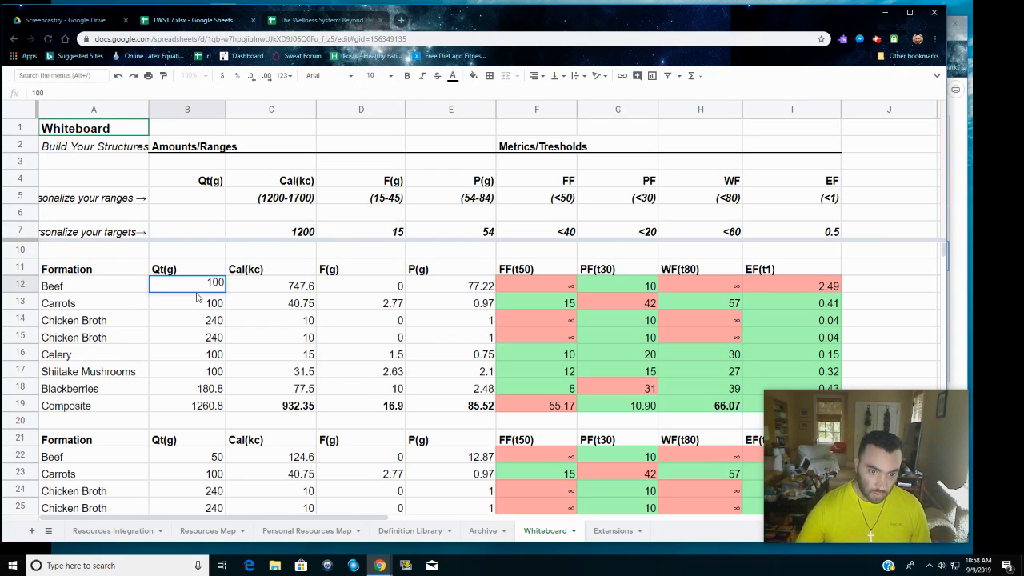
{"action": "key", "text": "Tab"}
Step: Complete the Desmos calculation .33 × 747.6 to scale the Beef calories
{"action": "left_click", "coordinate": [964, 237]}
{"action": "left_click", "coordinate": [685, 252]}
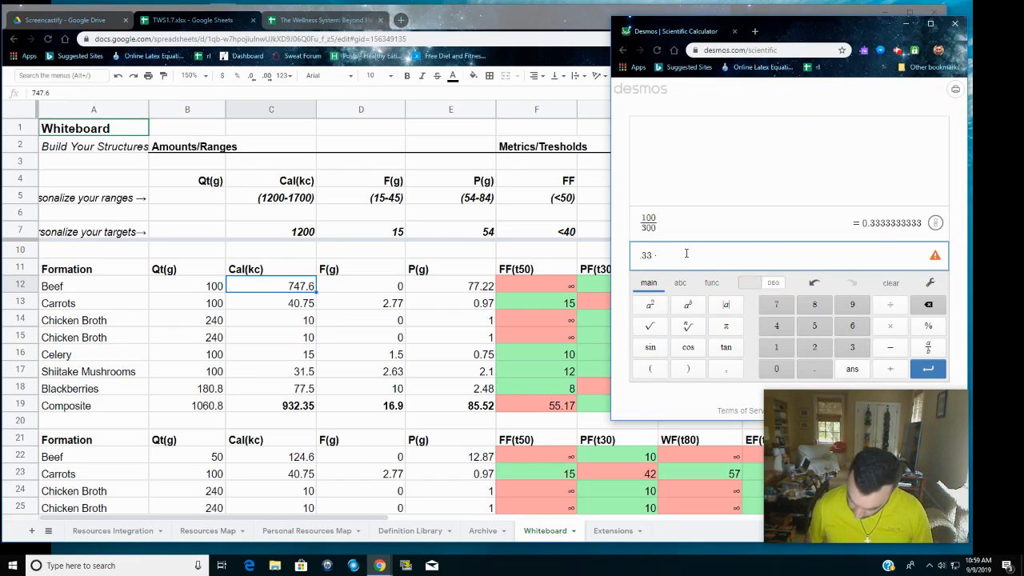
{"action": "type", "text": "747"}
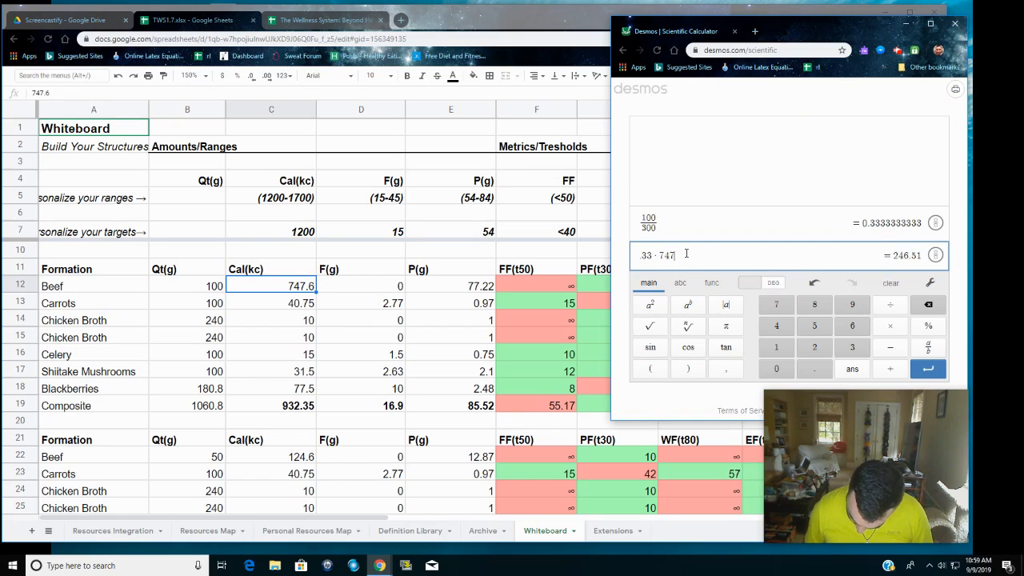
{"action": "type", "text": ".6"}
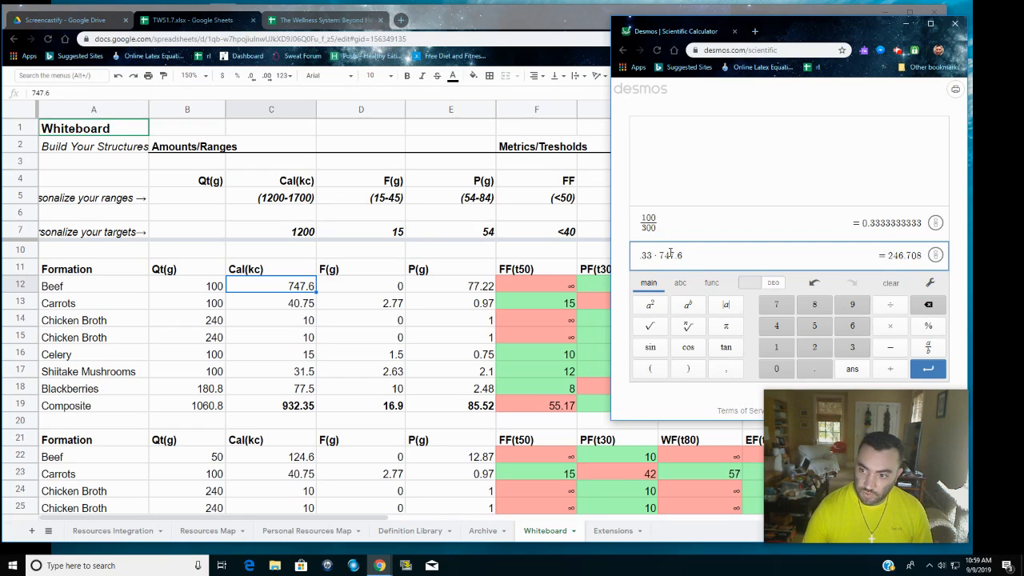
Step: Set the Beef calories in the upper formation of the spreadsheet to 246.7
{"action": "left_click", "coordinate": [258, 288]}
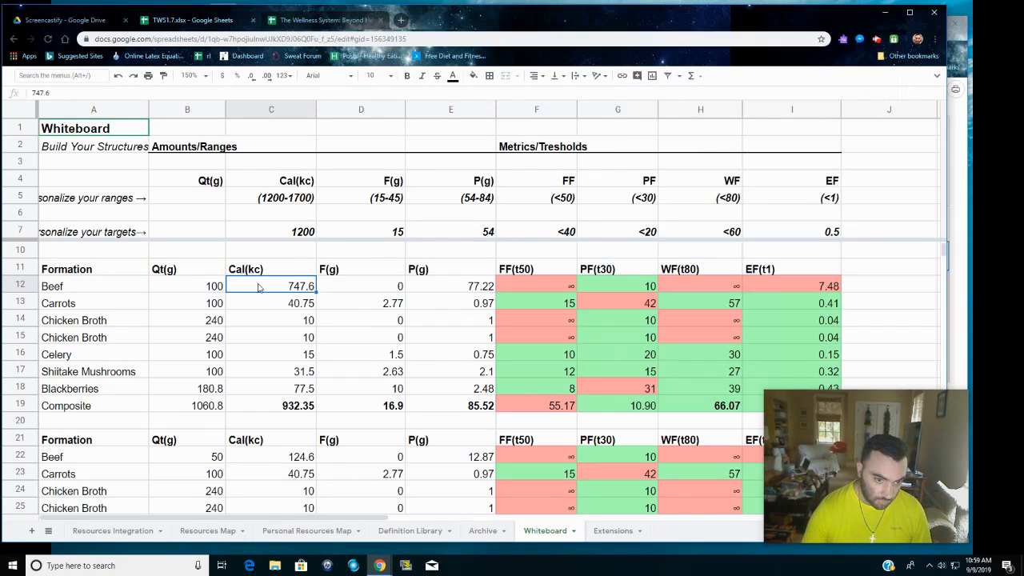
{"action": "type", "text": "246"}
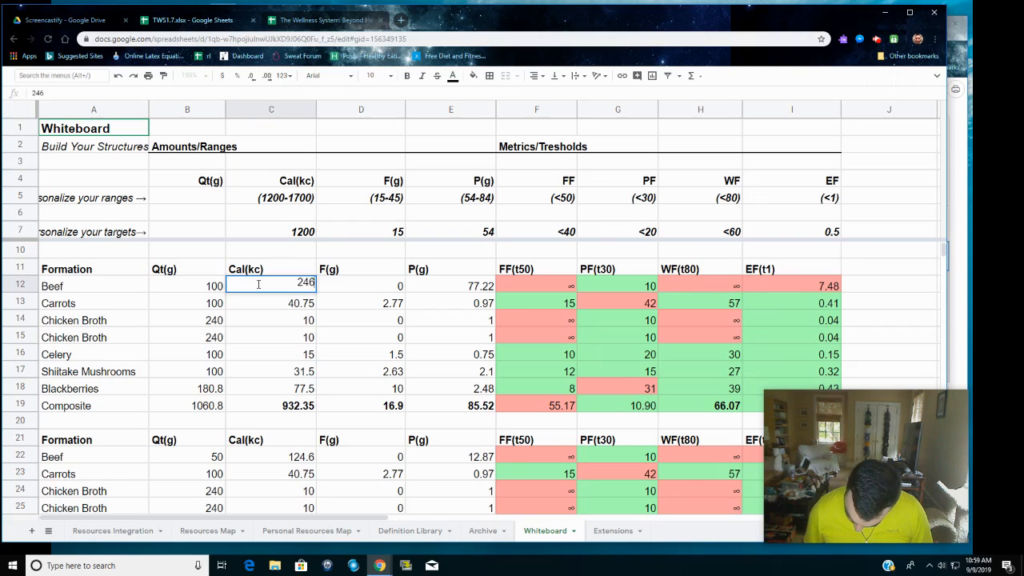
{"action": "type", "text": ".7"}
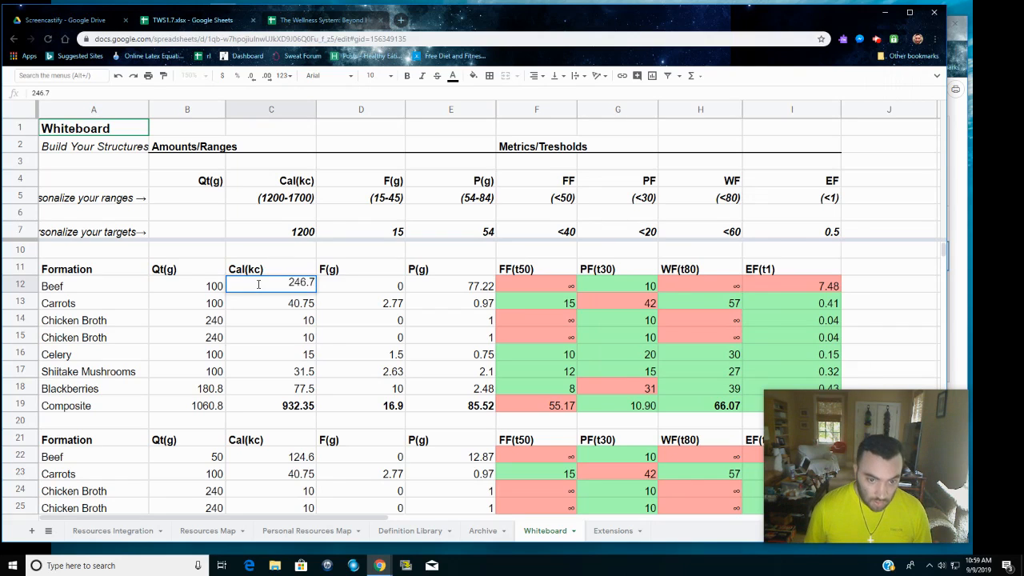
{"action": "key", "text": "Tab"}
Step: Change the Desmos calculation to .33 × 77.22 to scale the Beef protein
{"action": "key", "text": "Tab"}
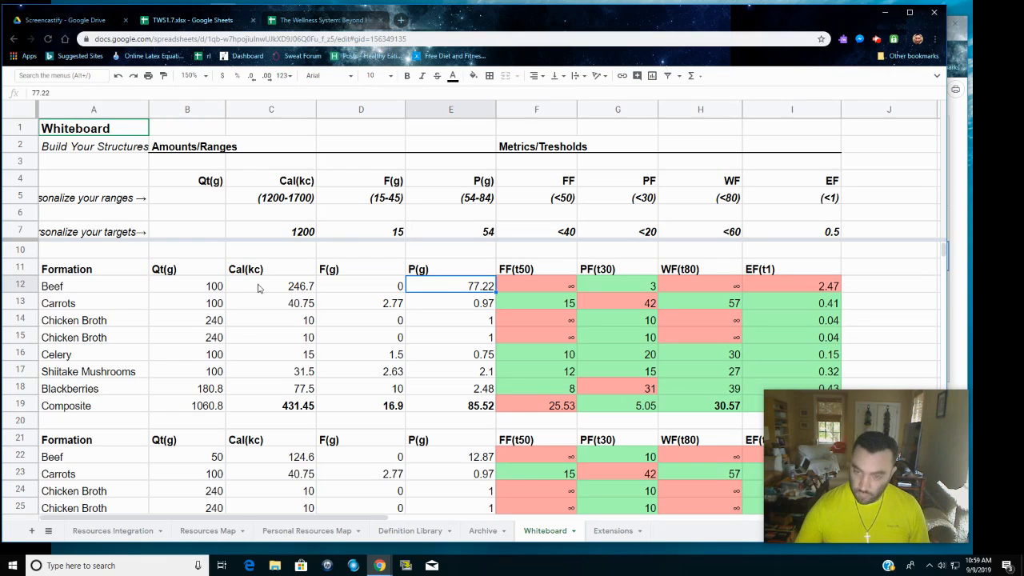
{"action": "left_click", "coordinate": [959, 245]}
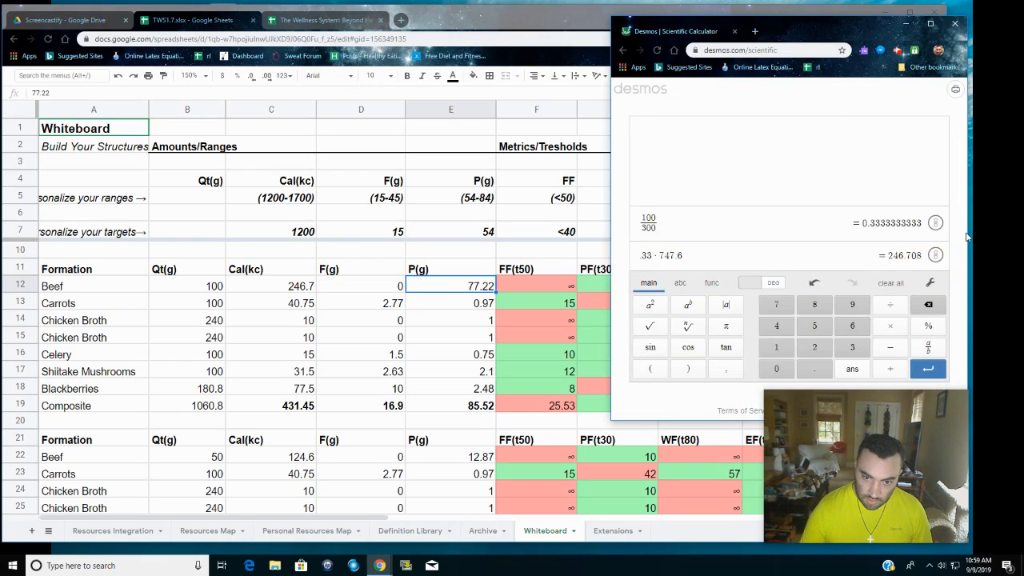
{"action": "left_click", "coordinate": [763, 258]}
{"action": "key", "text": "BackSpace"}
{"action": "key", "text": "BackSpace"}
{"action": "key", "text": "BackSpace"}
{"action": "key", "text": "BackSpace"}
{"action": "type", "text": "7.22"}
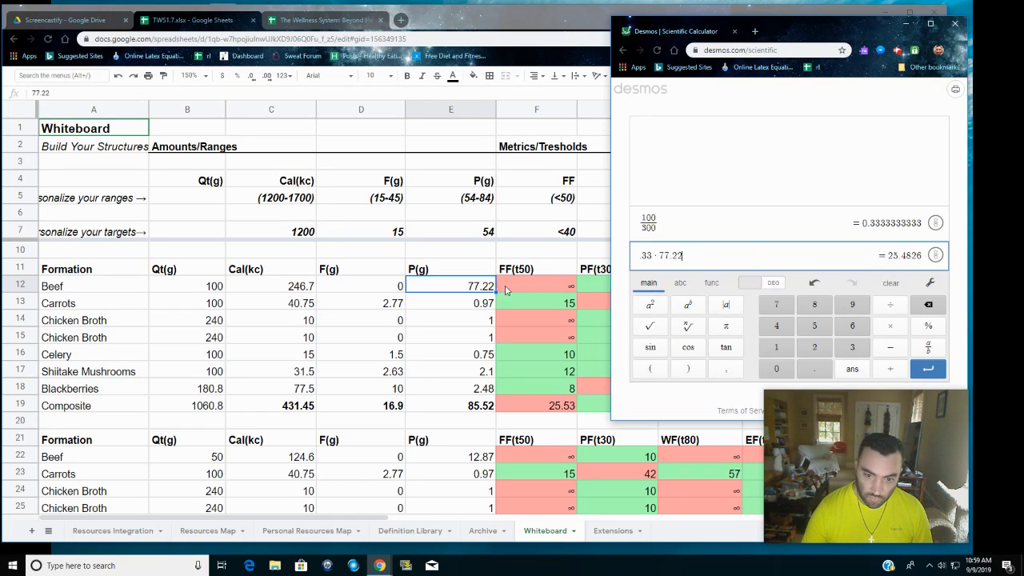
Step: Set the Beef protein in the upper formation of the spreadsheet to 25.4 g
{"action": "left_click", "coordinate": [452, 290]}
{"action": "type", "text": "25"}
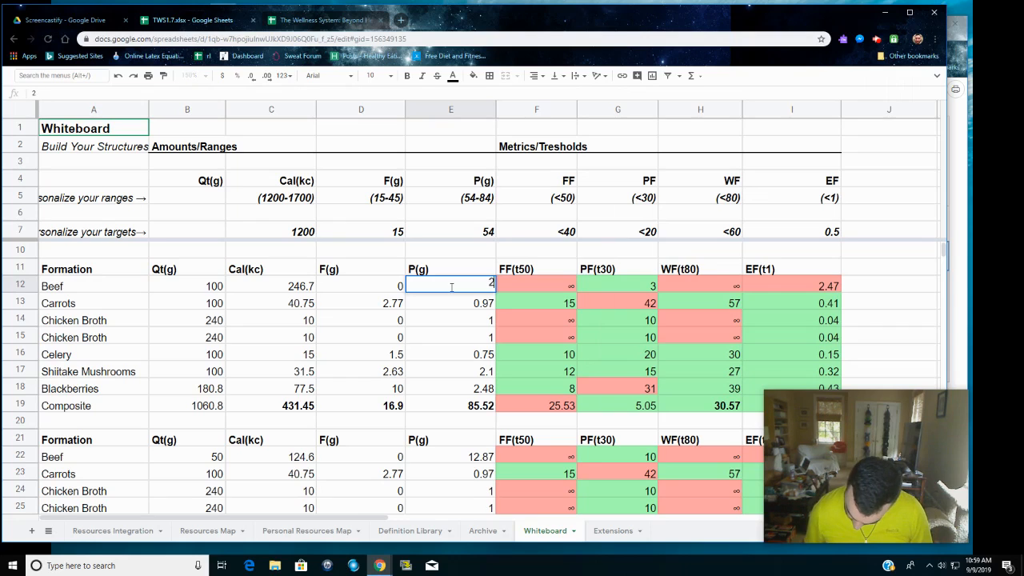
{"action": "type", "text": ".4"}
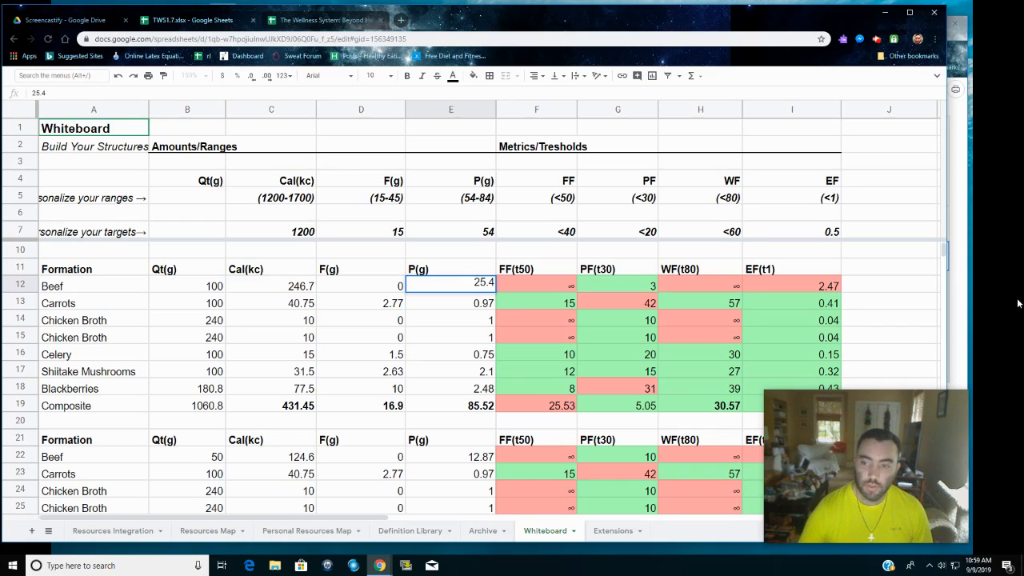
{"action": "left_click", "coordinate": [924, 280]}
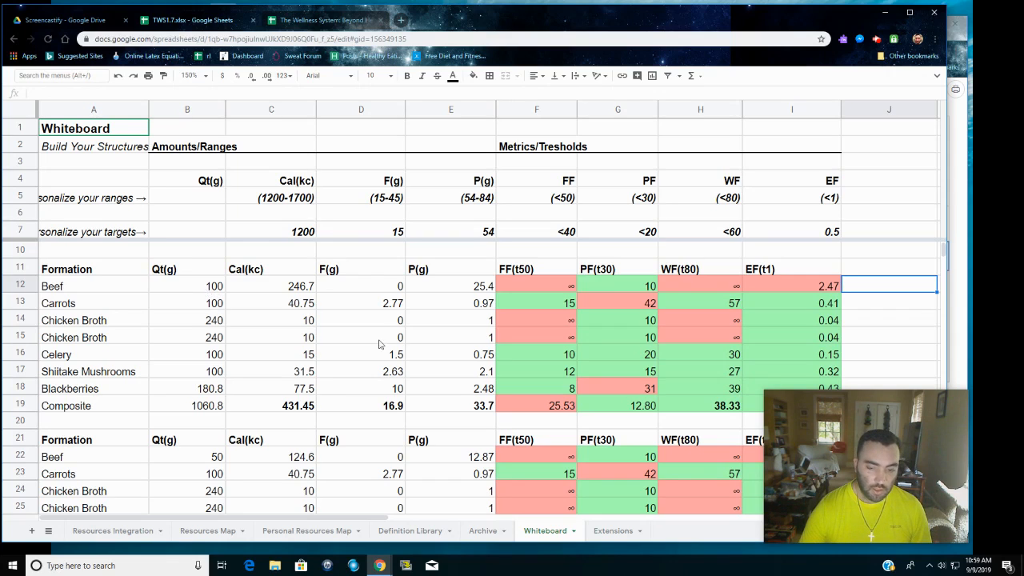
Step: Fill the upper formation's Composite FF cell with the custom light green color
{"action": "left_click", "coordinate": [538, 407]}
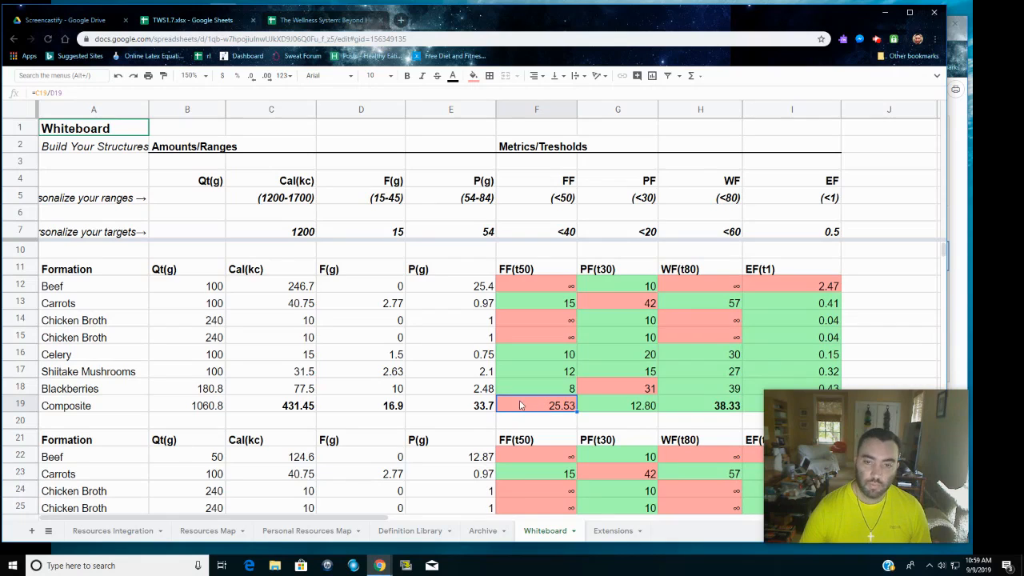
{"action": "left_click", "coordinate": [473, 75]}
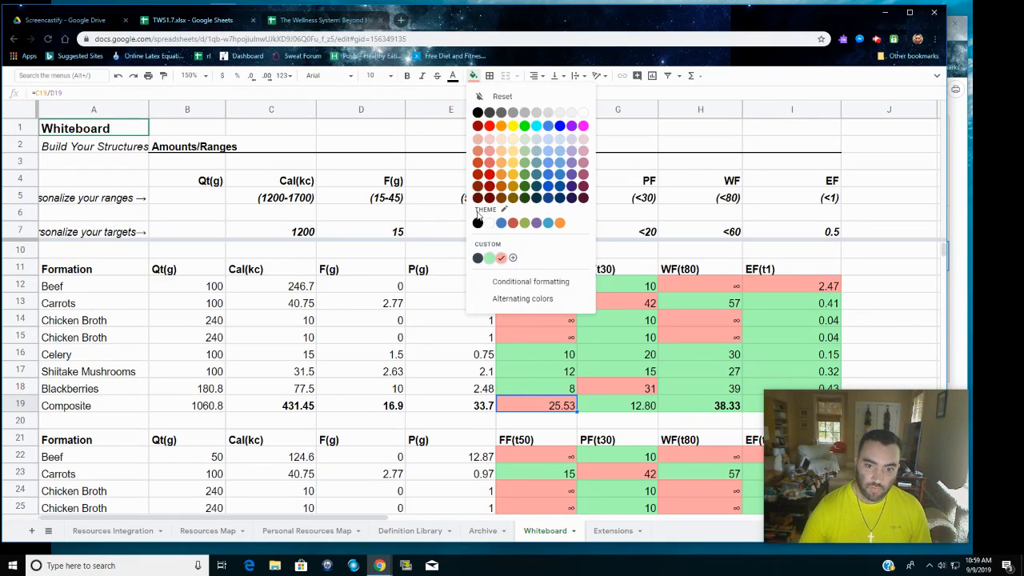
{"action": "left_click", "coordinate": [489, 258]}
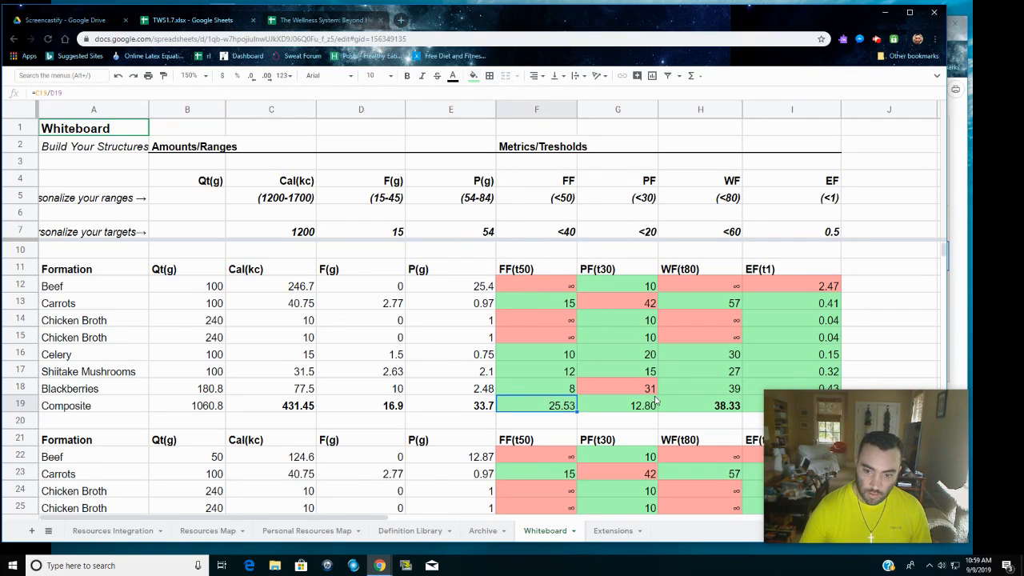
Step: Duplicate the 50 g Beef entry of the lower formation into a new row inserted between Beef and Carrots
{"action": "left_click", "coordinate": [293, 410]}
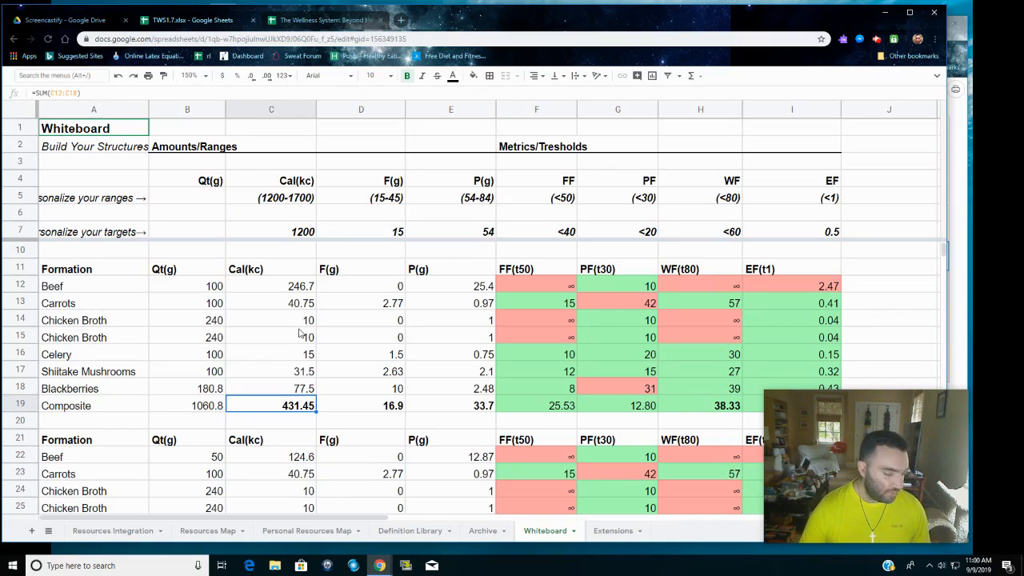
{"action": "scroll", "coordinate": [314, 355], "scroll_direction": "down", "scroll_amount": 2}
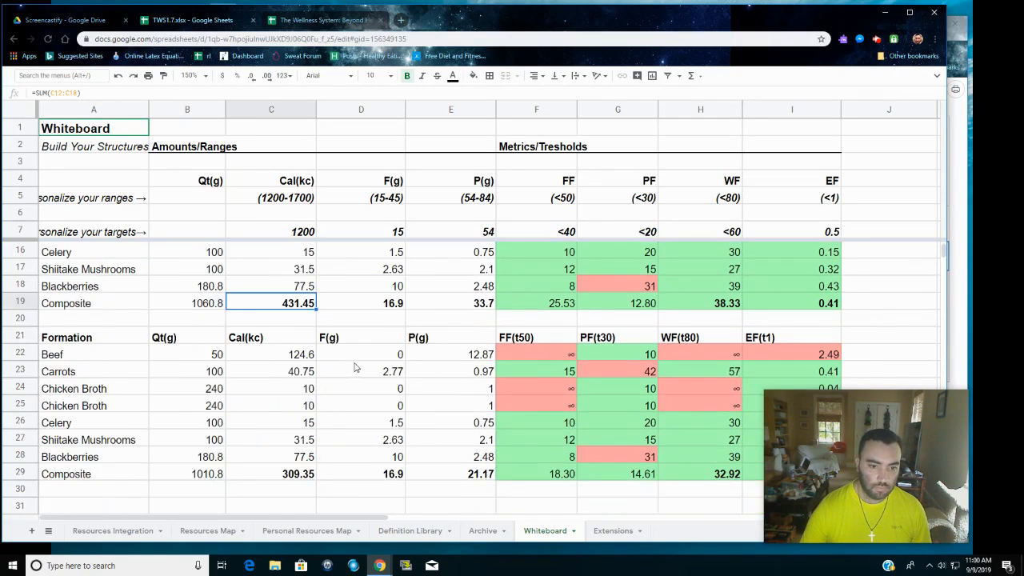
{"action": "scroll", "coordinate": [382, 407], "scroll_direction": "down", "scroll_amount": 1}
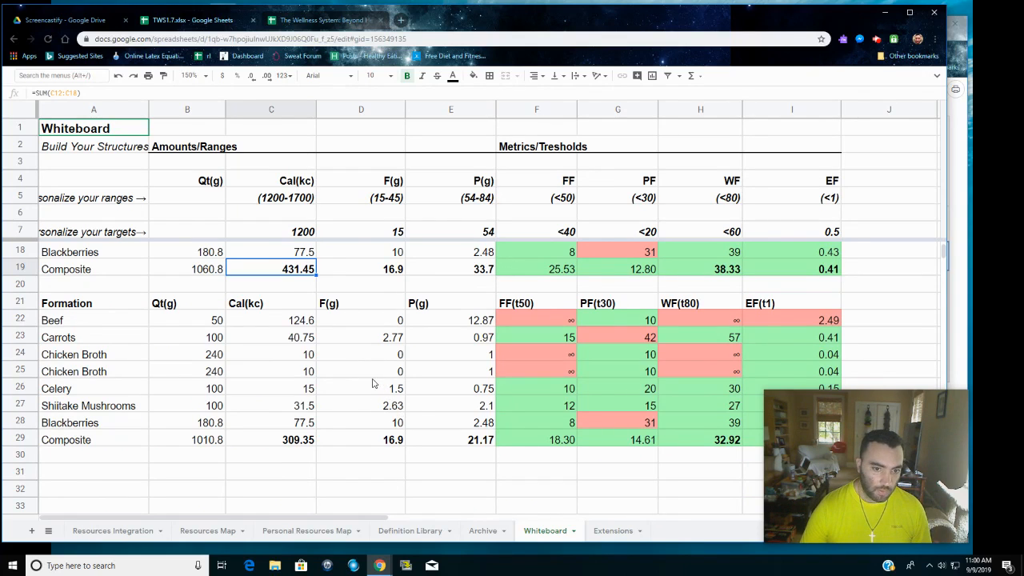
{"action": "left_click", "coordinate": [111, 322]}
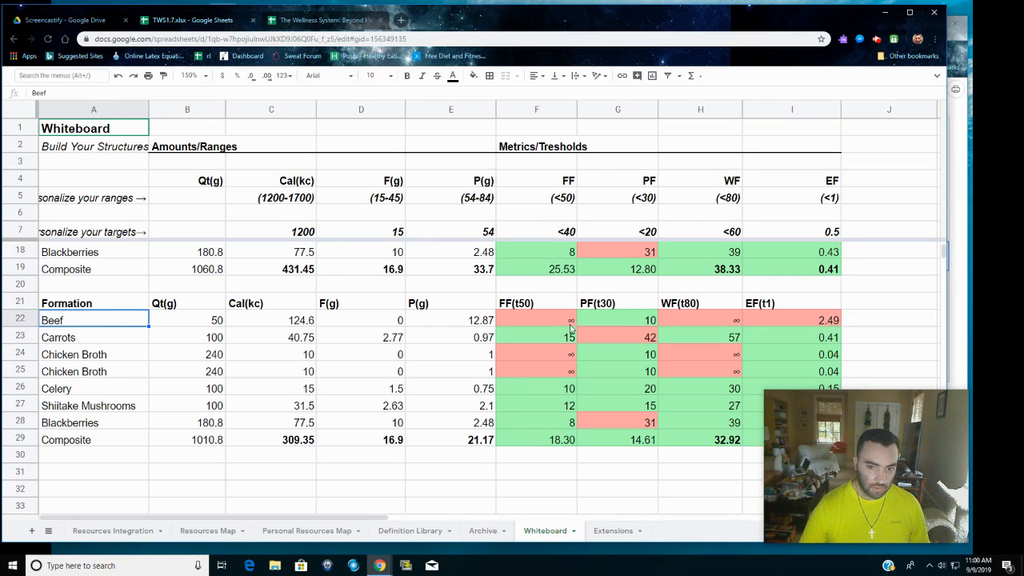
{"action": "left_click", "coordinate": [821, 319], "text": "shift"}
{"action": "key", "text": "ctrl+c"}
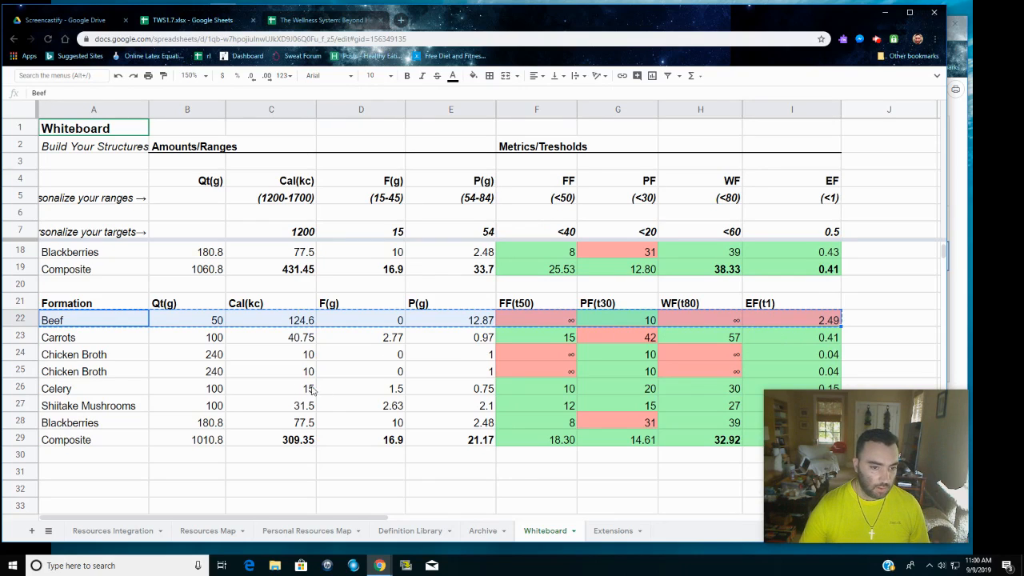
{"action": "left_click", "coordinate": [16, 339]}
{"action": "right_click", "coordinate": [20, 340]}
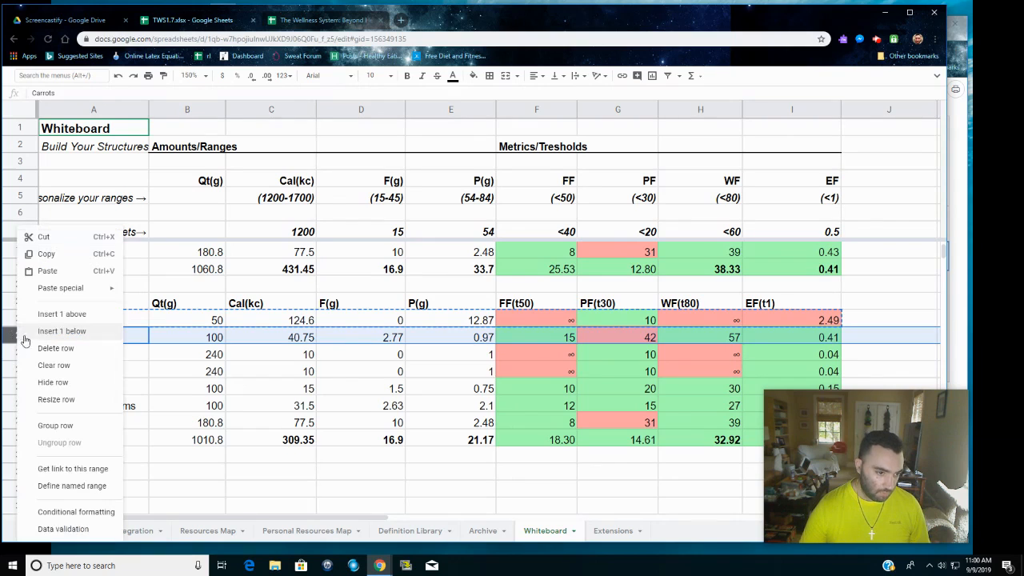
{"action": "left_click", "coordinate": [72, 317]}
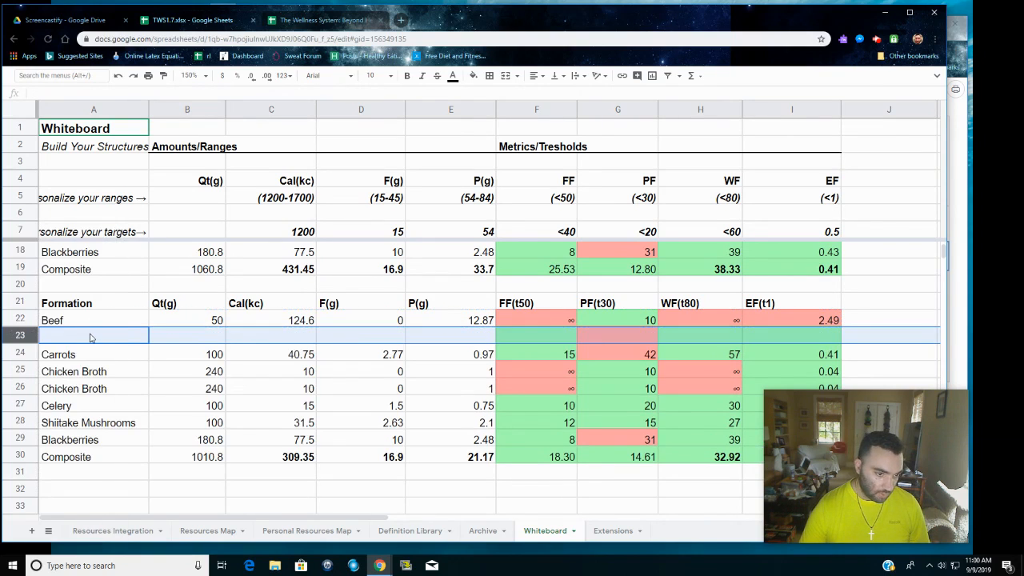
{"action": "key", "text": "ctrl+v"}
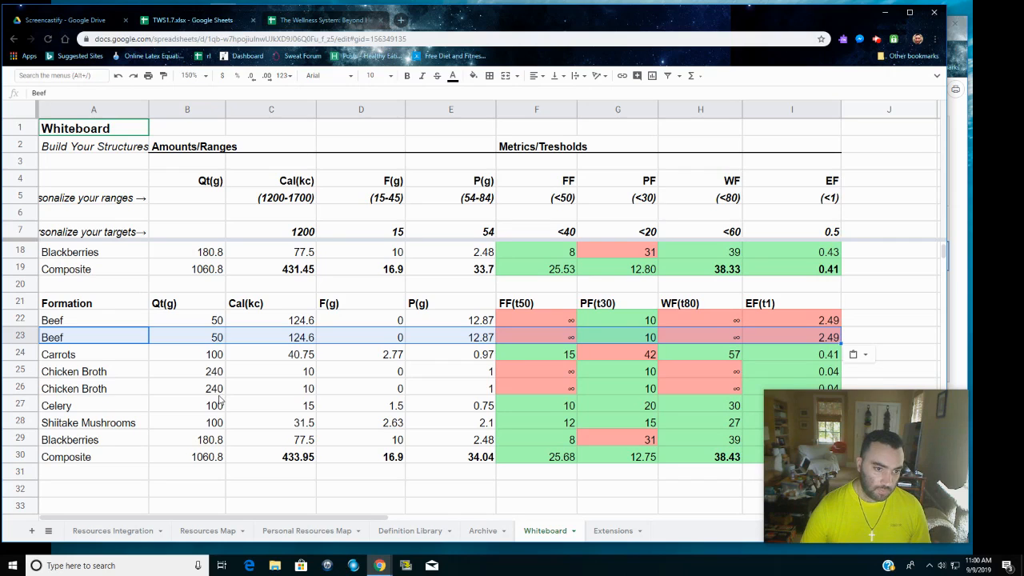
Step: Compare the two formations and examine the lower formation's two Chicken Broth rows and their quantity
{"action": "scroll", "coordinate": [216, 387], "scroll_direction": "up", "scroll_amount": 4}
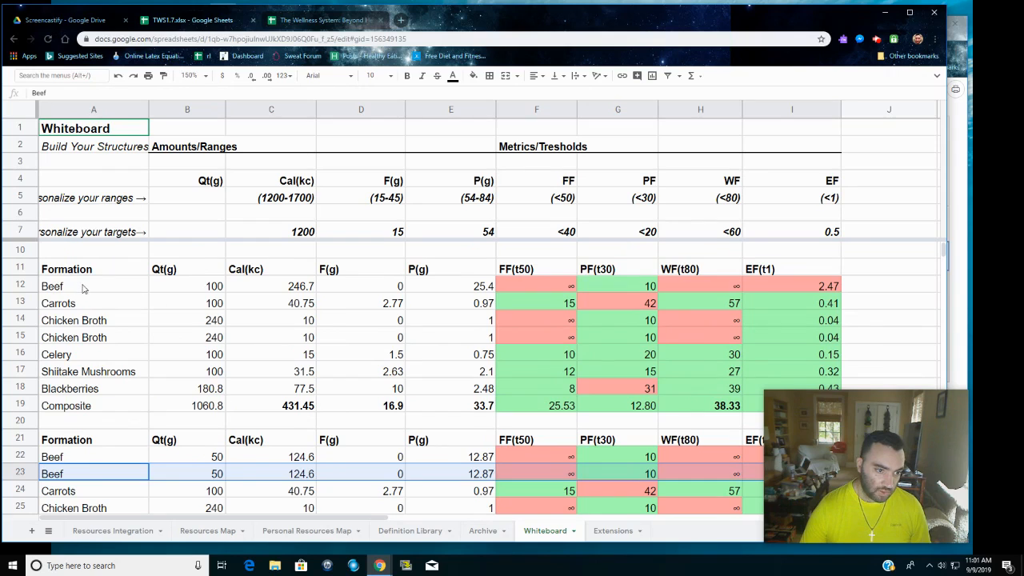
{"action": "scroll", "coordinate": [214, 376], "scroll_direction": "down", "scroll_amount": 3}
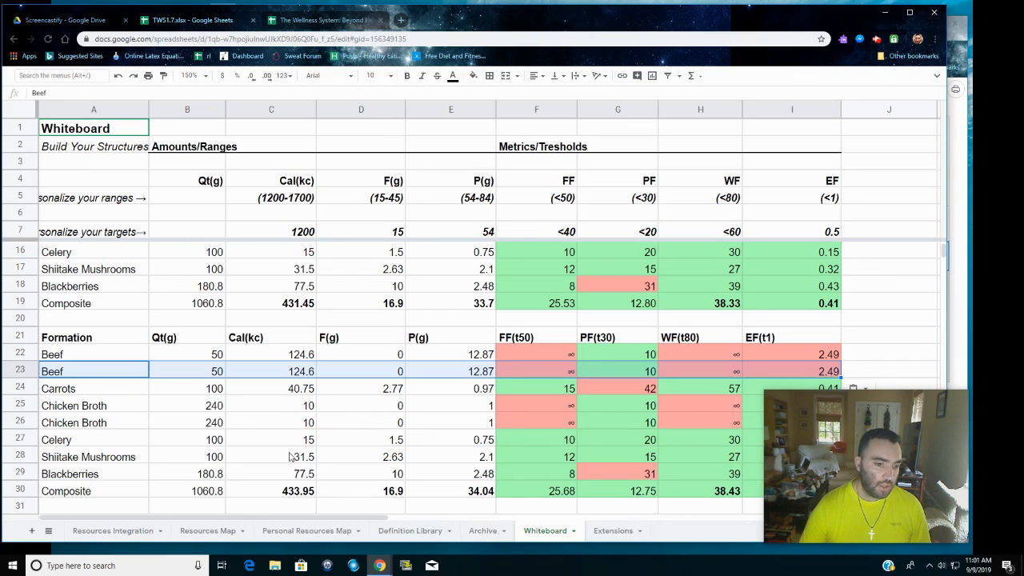
{"action": "left_click", "coordinate": [116, 410]}
{"action": "left_click", "coordinate": [115, 422]}
{"action": "left_click", "coordinate": [115, 408]}
{"action": "left_click", "coordinate": [115, 423]}
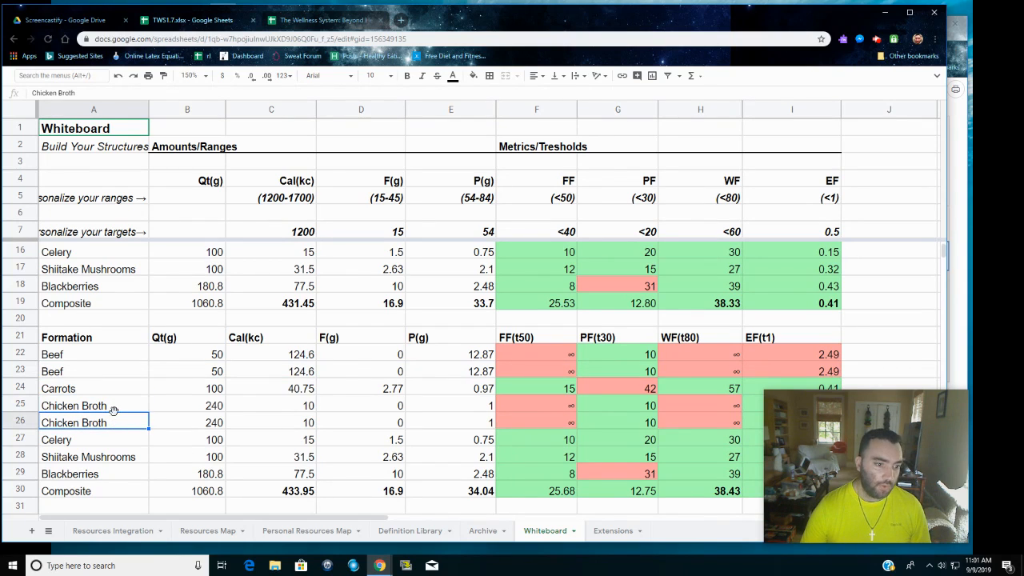
{"action": "left_click", "coordinate": [113, 409]}
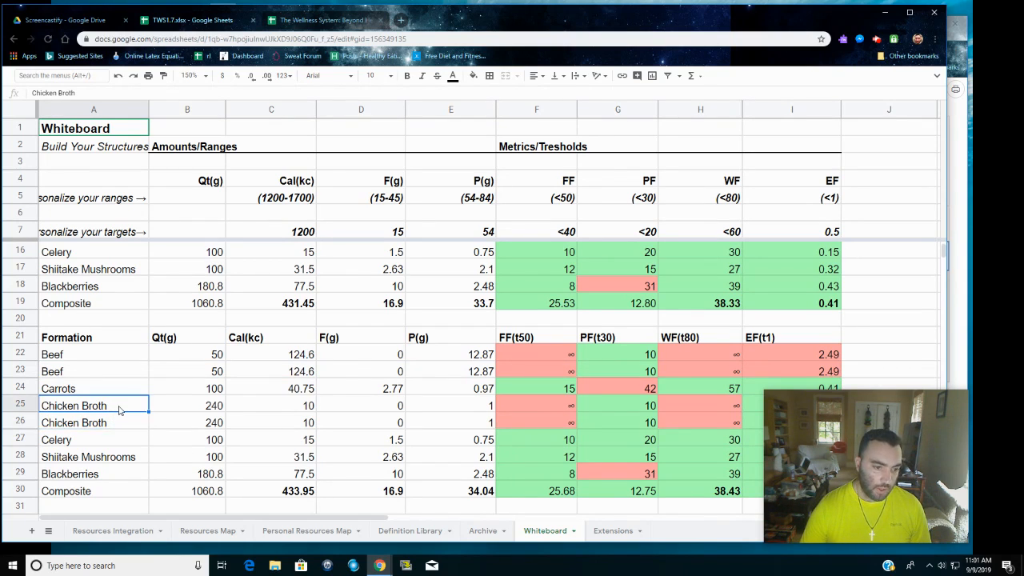
{"action": "left_click", "coordinate": [221, 409]}
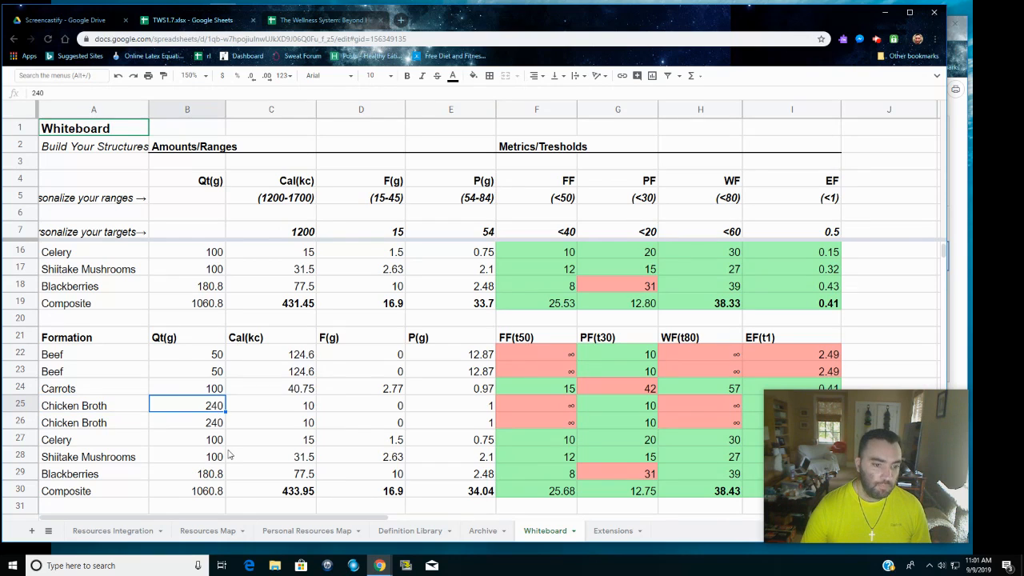